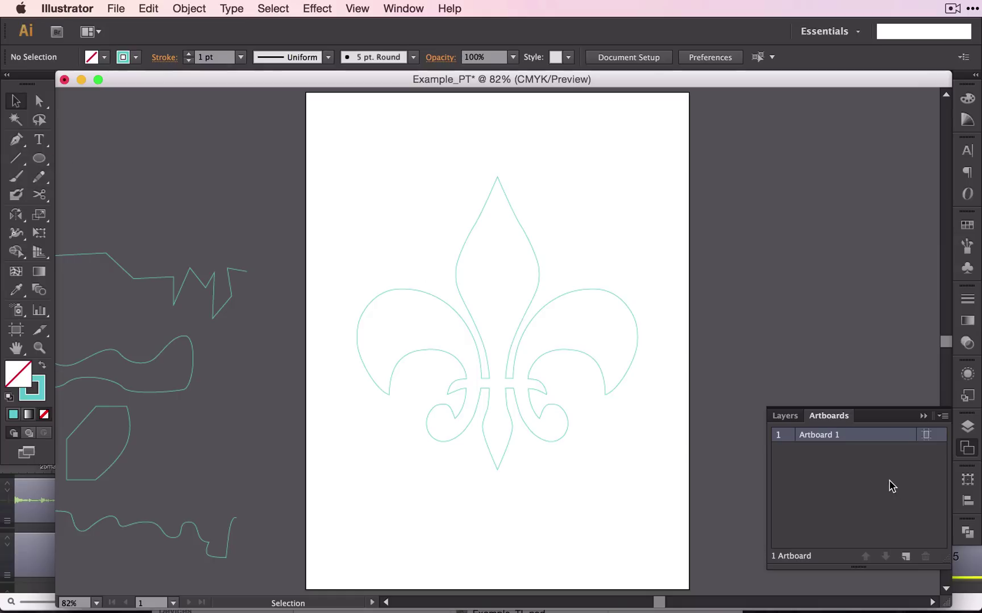
- Add a second artboard beside the fleur-de-lis artboard
left_click(906, 556)
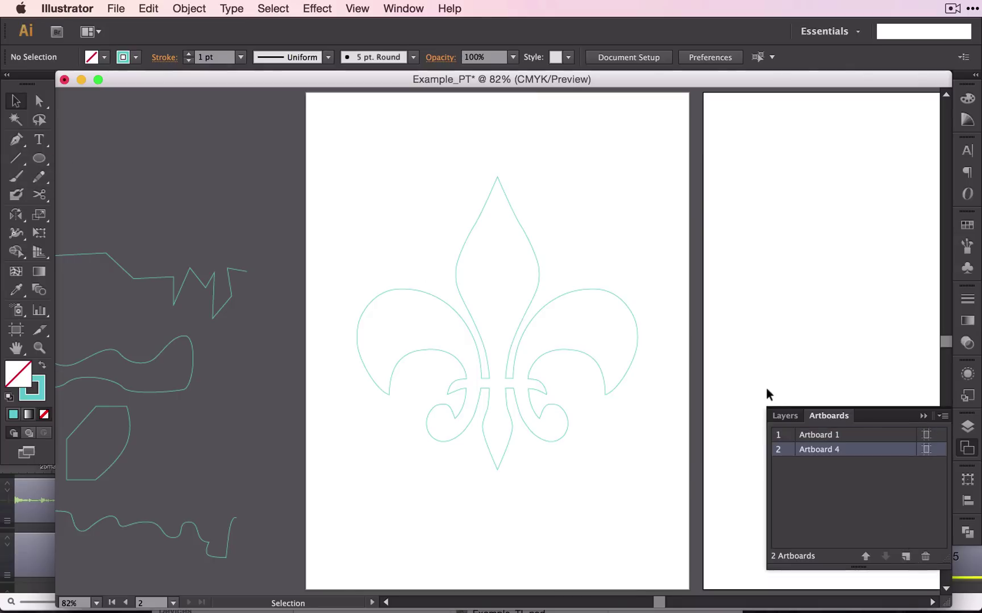
left_click(923, 415)
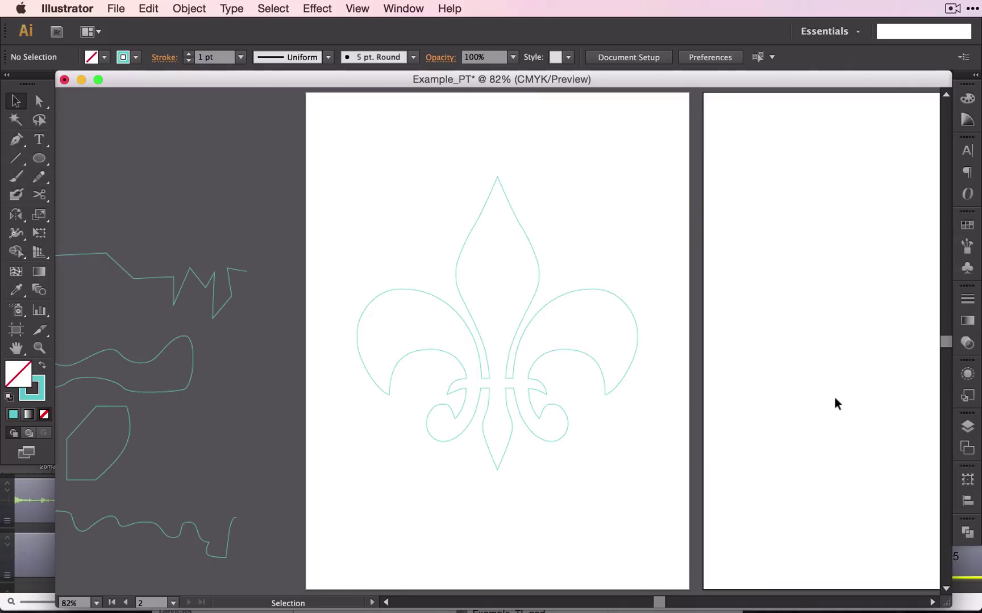
scroll(833, 396, "right", 10)
scroll(835, 398, "right", 1)
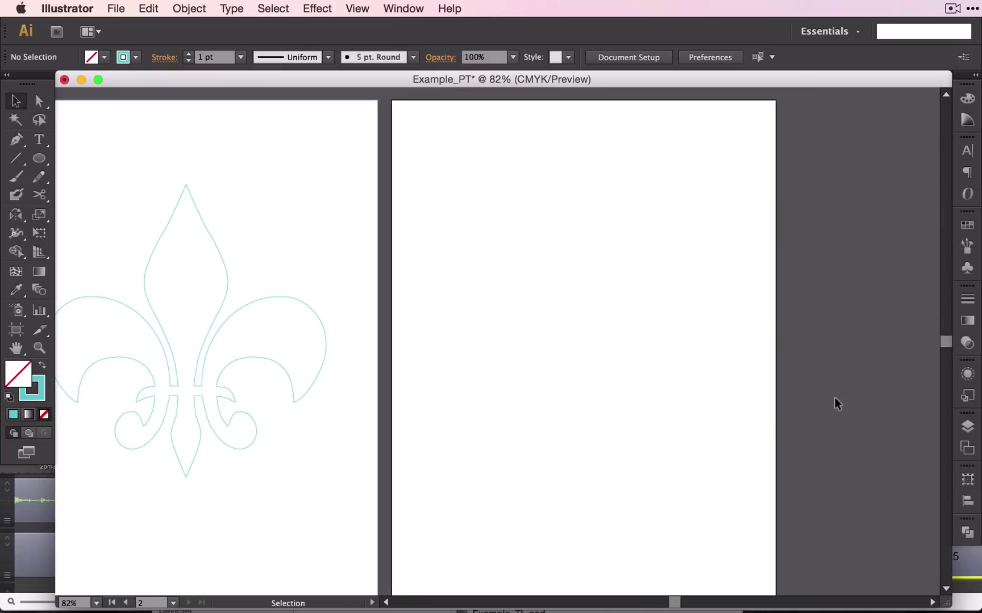
- Place the bee sketch image file into the document
left_click(116, 8)
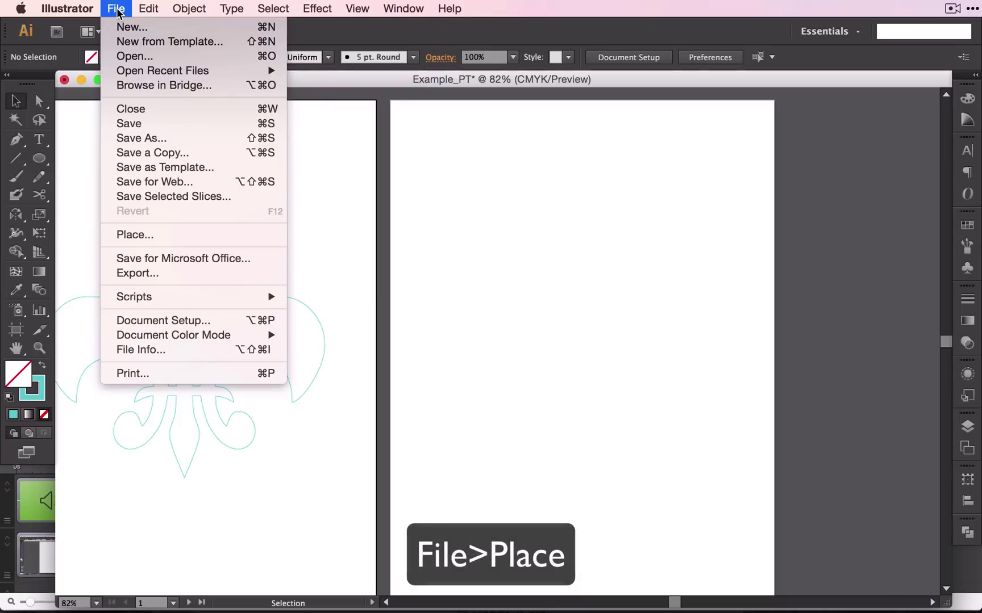
left_click(142, 231)
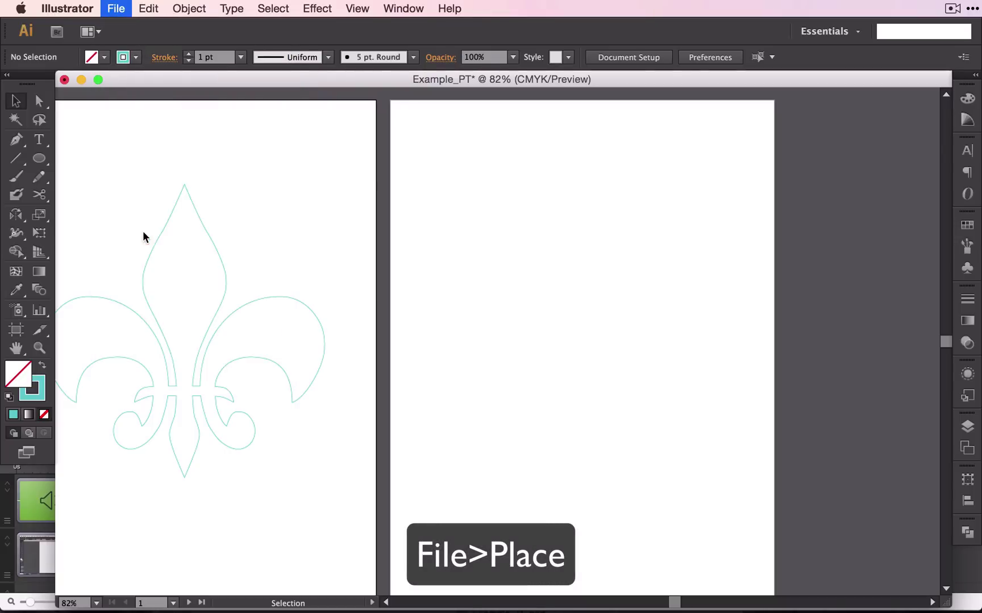
double_click(407, 125)
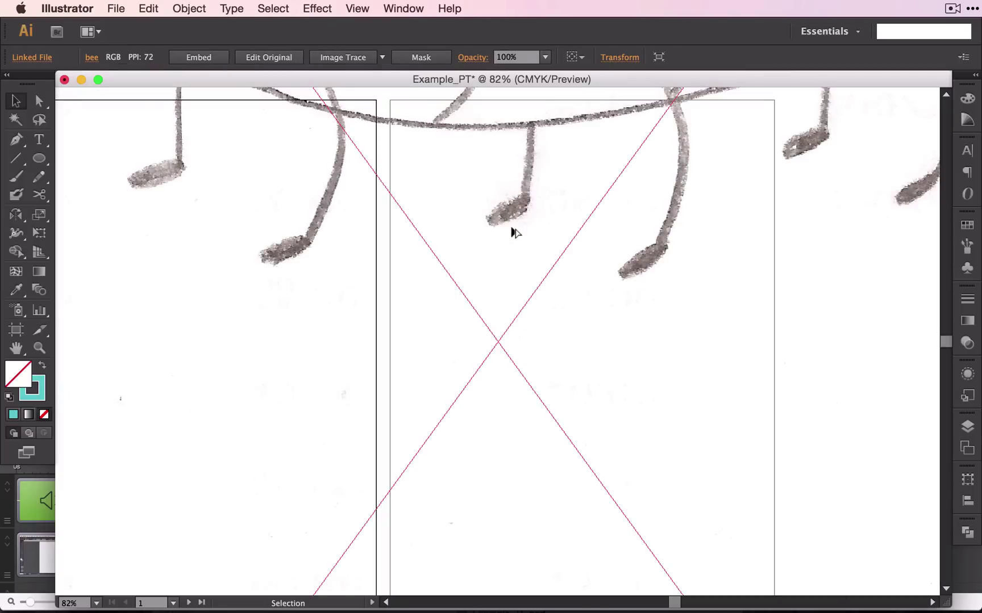
- Scale down and move the bee image so it fills the second artboard
scroll(514, 233, "down", 7)
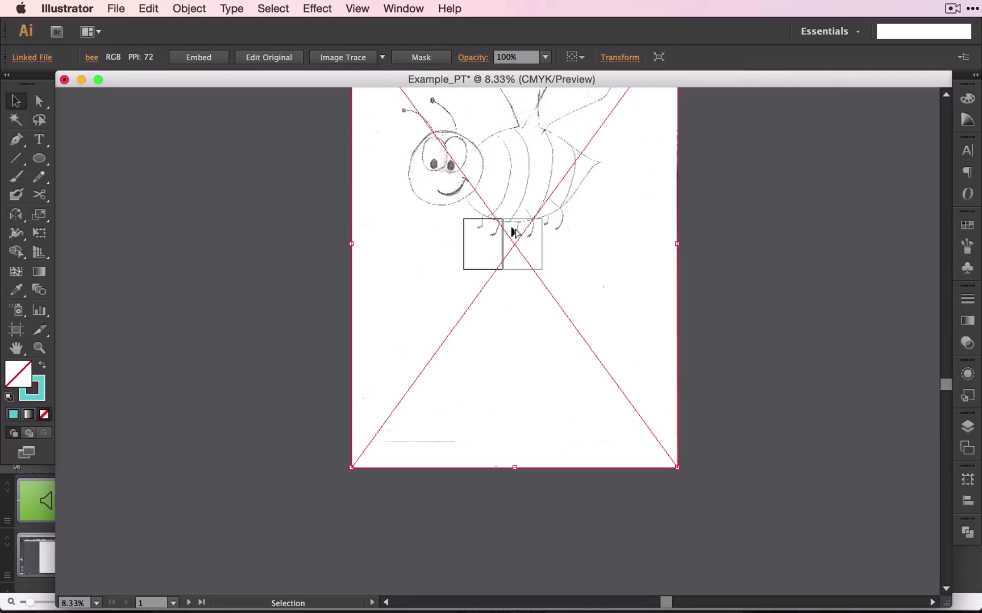
left_click_drag(676, 466, 526, 326)
key("super+equal")
key("super+equal")
key("super+equal")
key("super+equal")
key("super+equal")
key("super+equal")
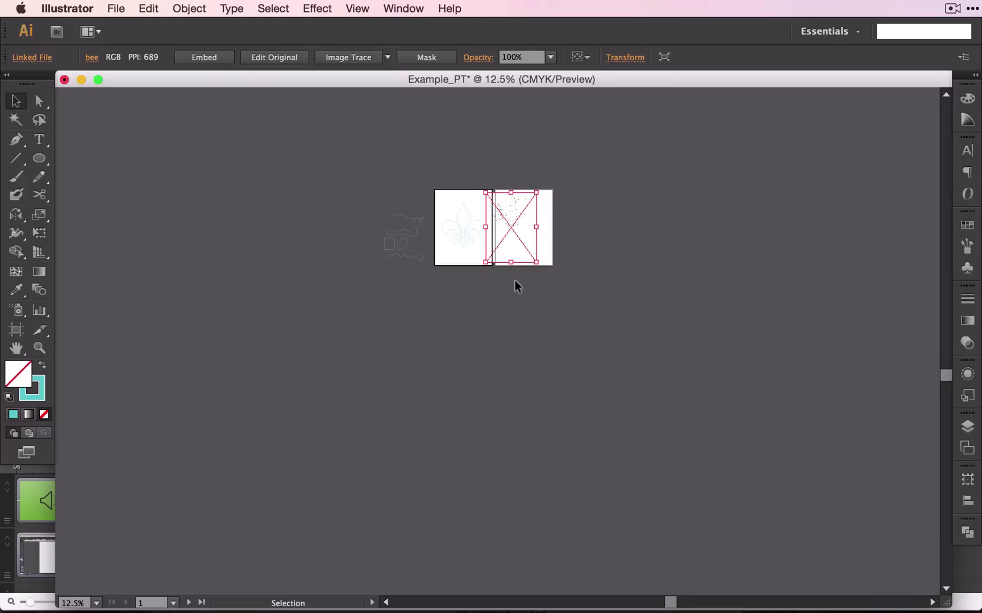
left_click_drag(469, 256, 520, 257)
left_click_drag(672, 519, 695, 515)
left_click_drag(550, 263, 561, 265)
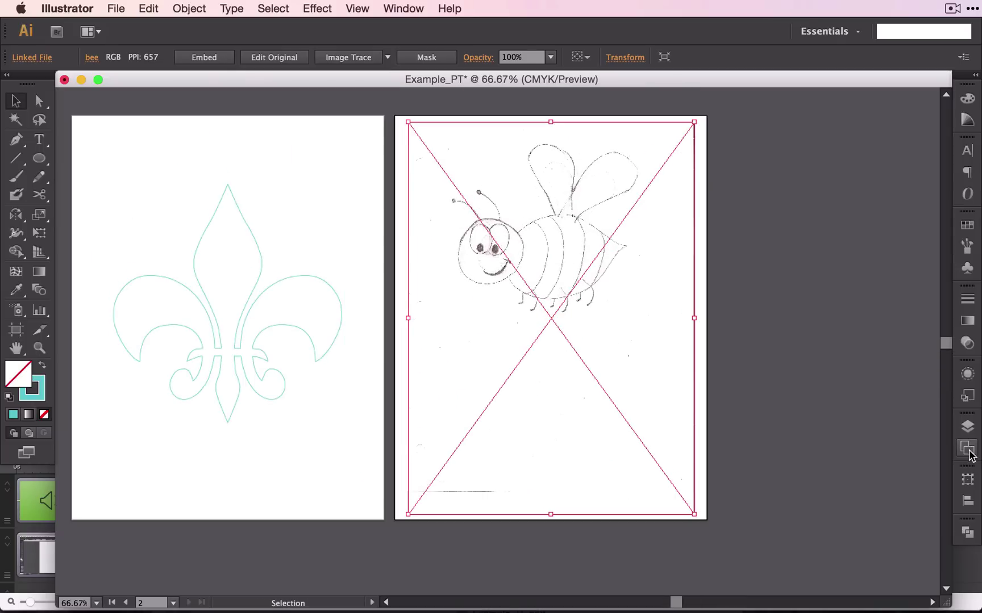
- Collapse the working layer and briefly hide it to check its contents
left_click(968, 430)
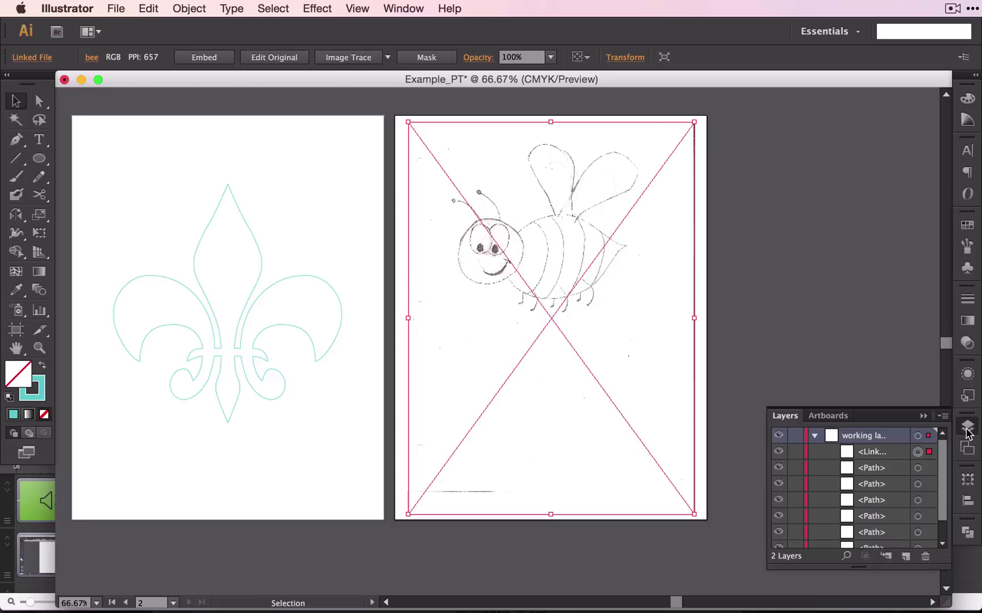
left_click(814, 437)
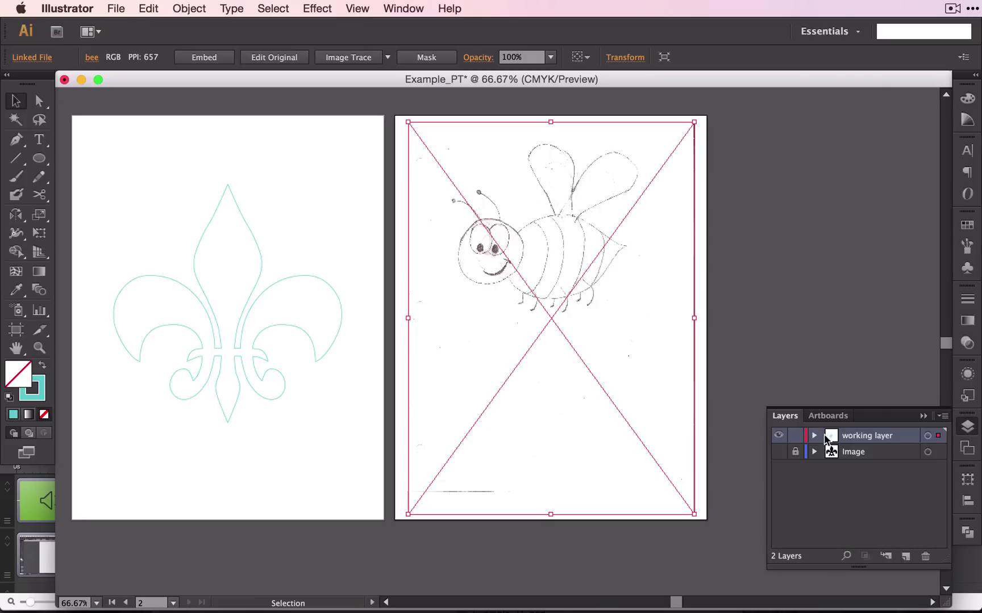
left_click(779, 437)
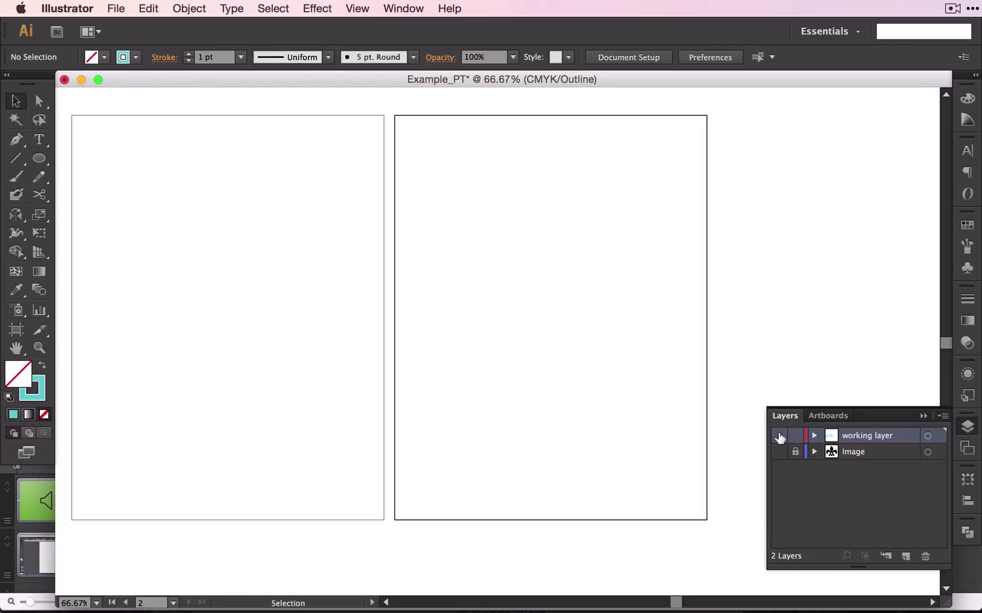
left_click(779, 436)
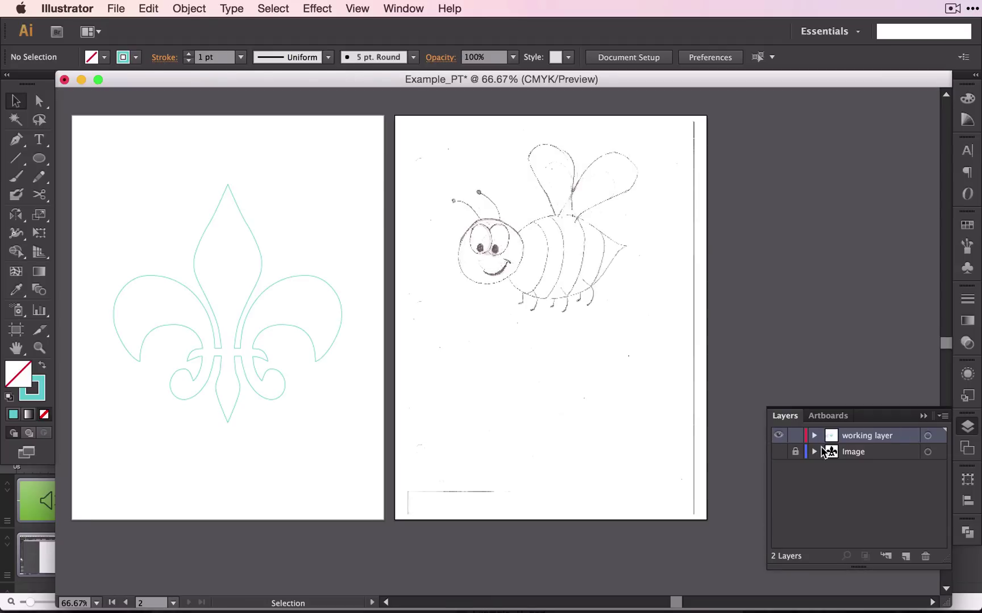
- Make the Image layer visible and unlocked, then select the bee sketch image
left_click(779, 452)
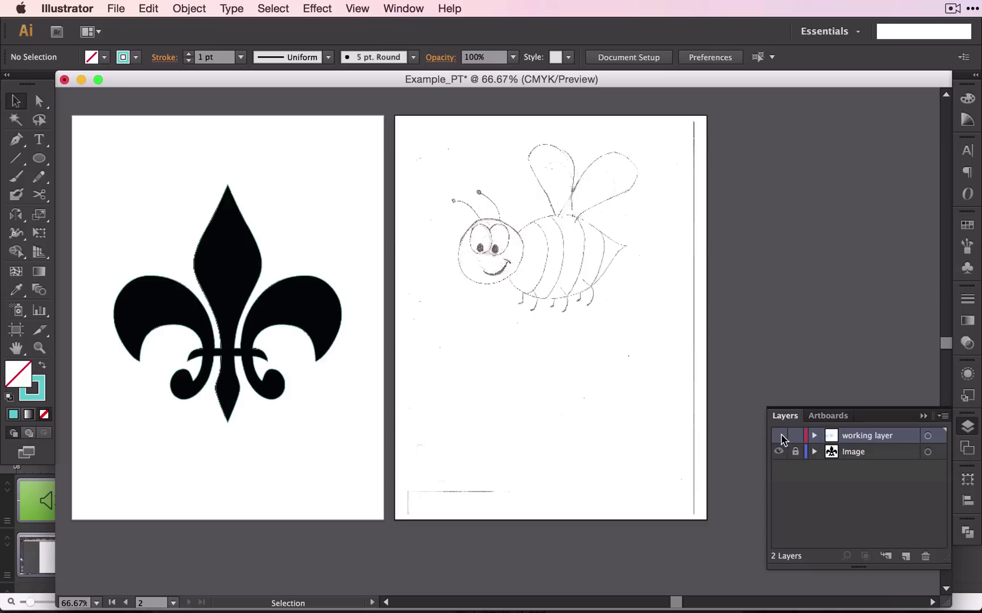
left_click(778, 435)
left_click(778, 435)
left_click(794, 452)
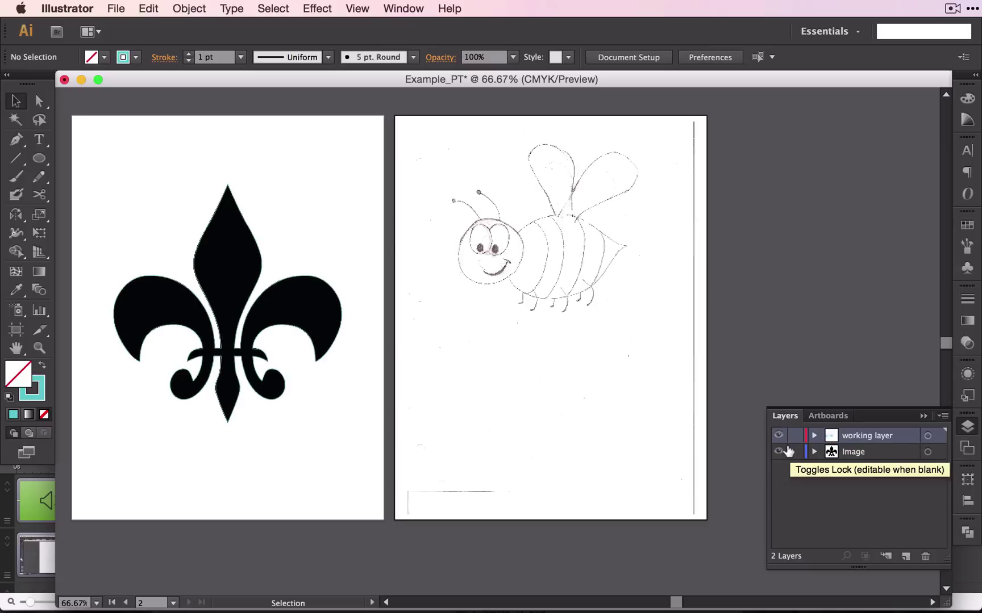
left_click(531, 251)
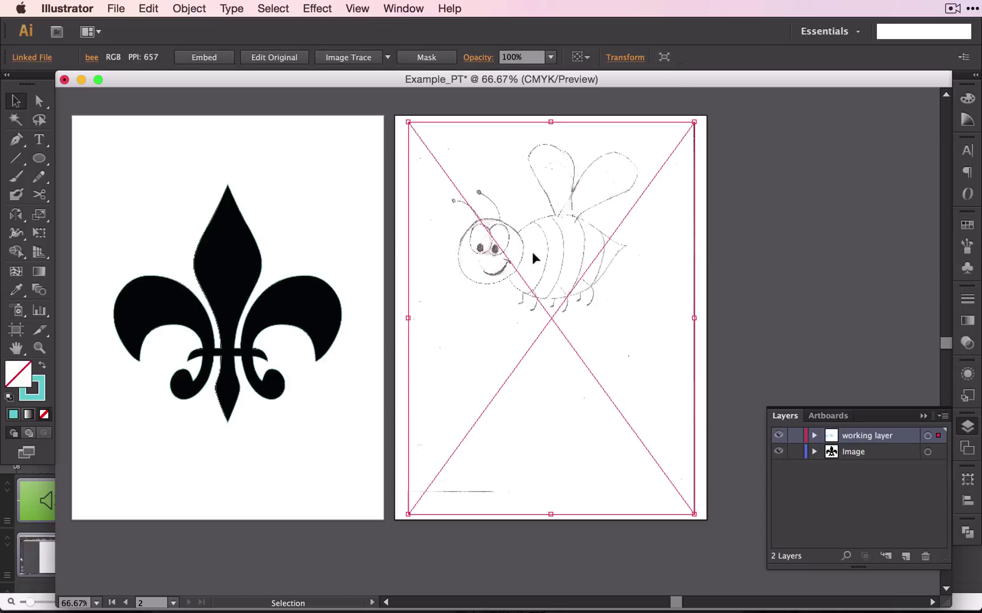
- Cut the bee image and paste it in place on the Image layer
key("super+x")
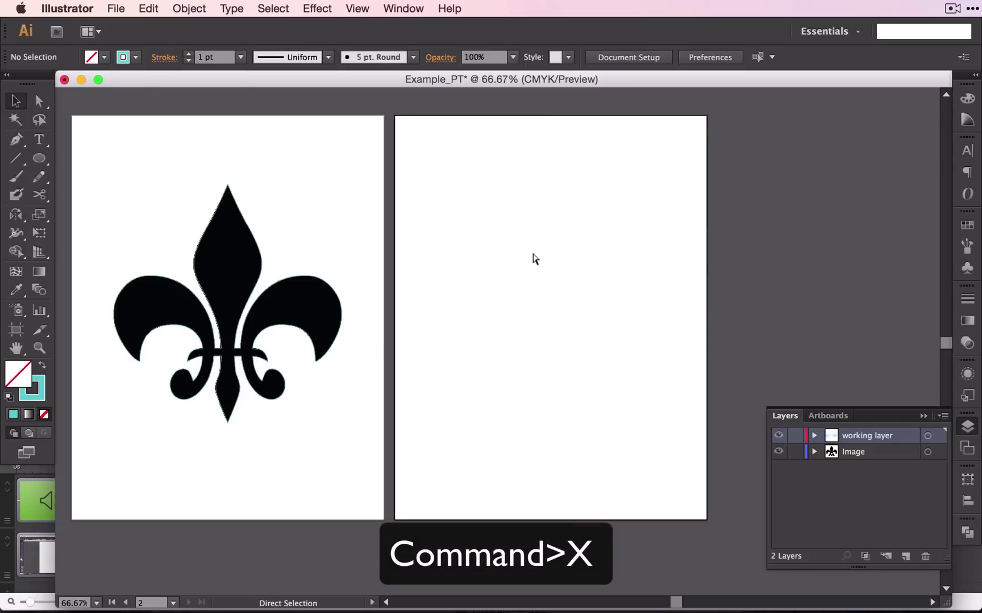
left_click(859, 454)
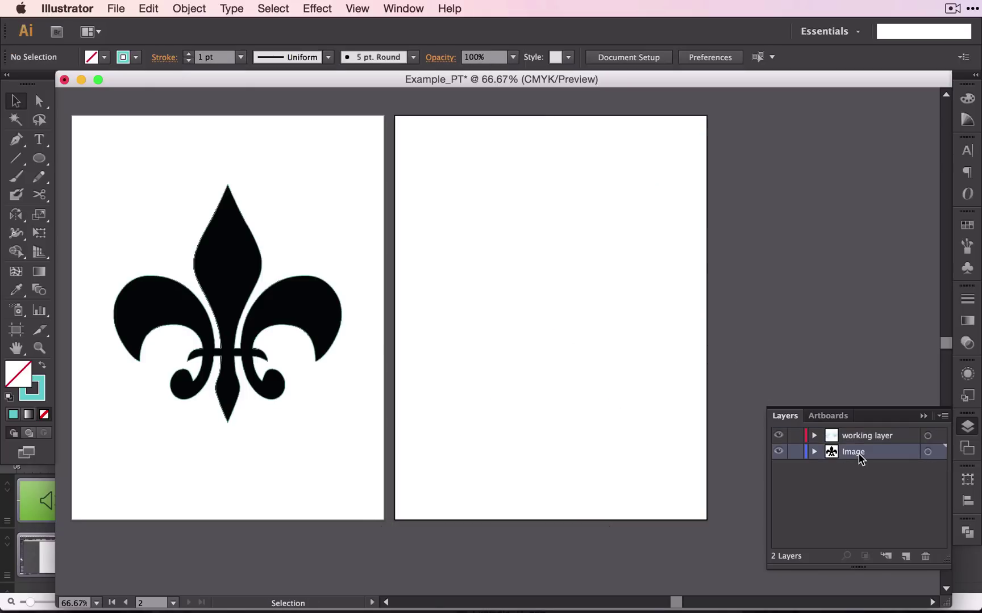
key("shift+super+v")
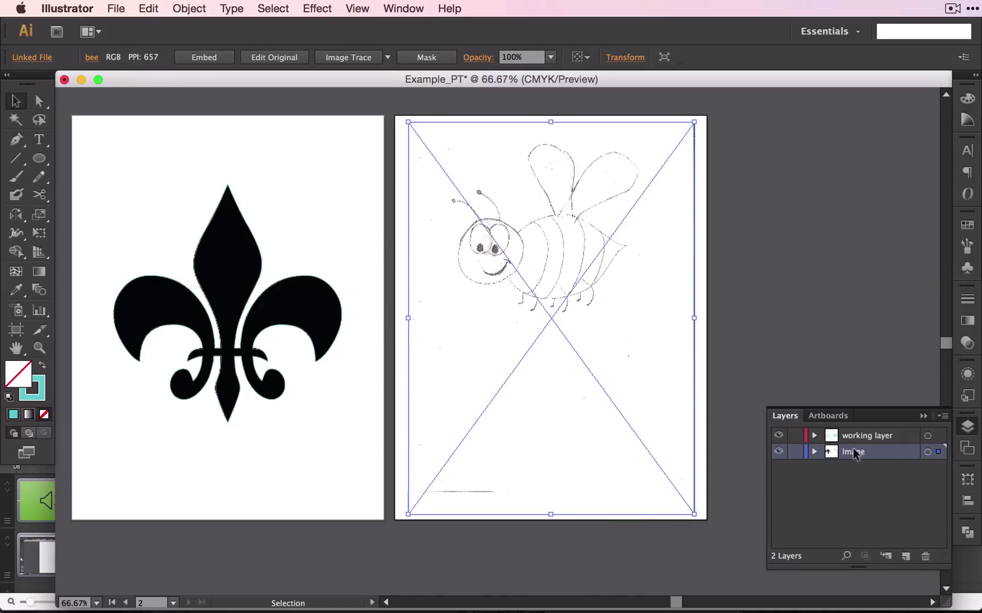
- Delete a misplaced extra bee copy and paste the image in place again
key("a")
key("v")
key("super+v")
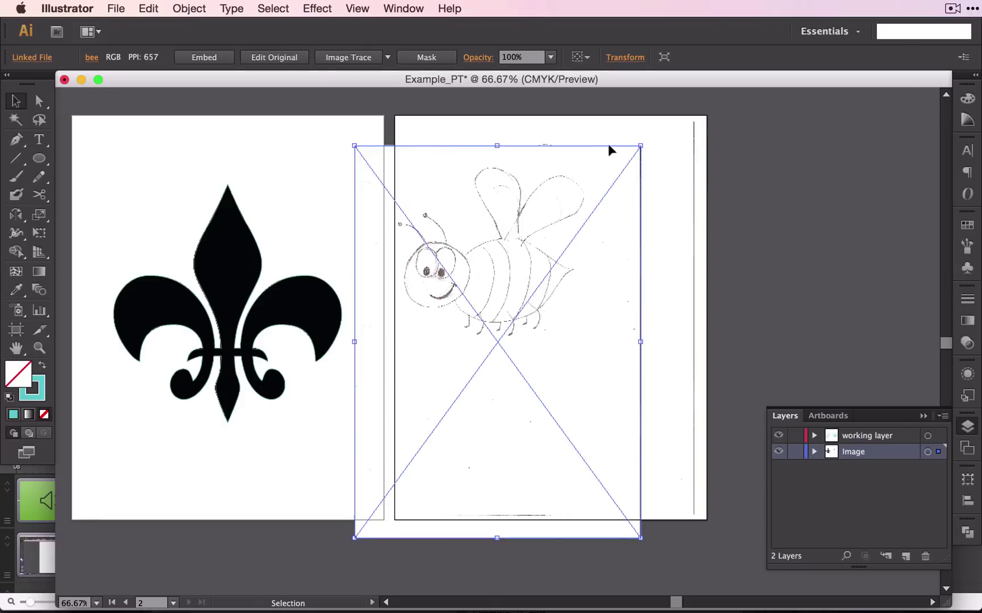
left_click_drag(517, 205, 591, 377)
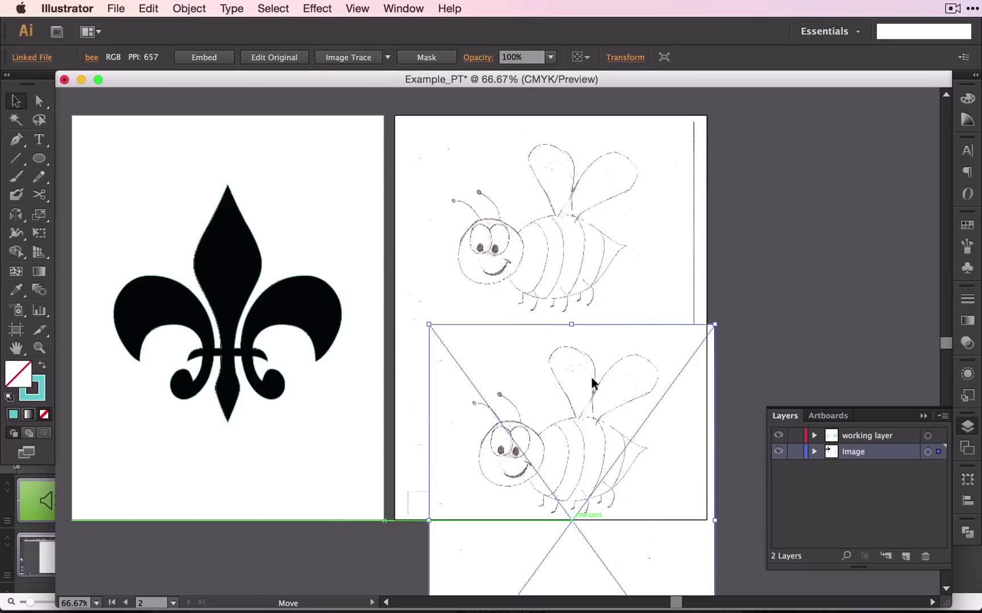
key("Delete")
key("shift+super+v")
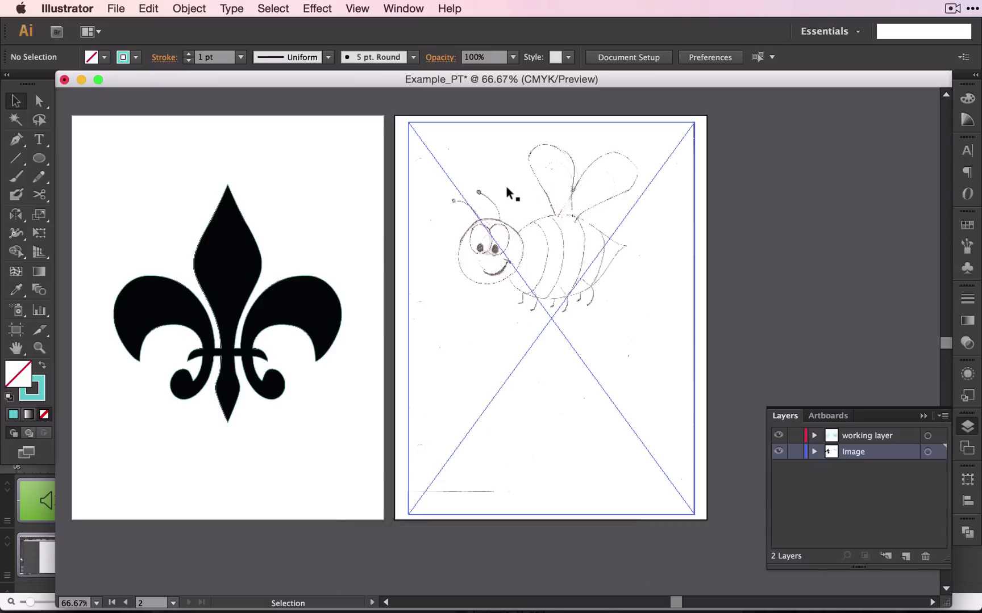
- Deselect, lock the Image layer, and zoom in on the bee sketch
left_click(719, 384)
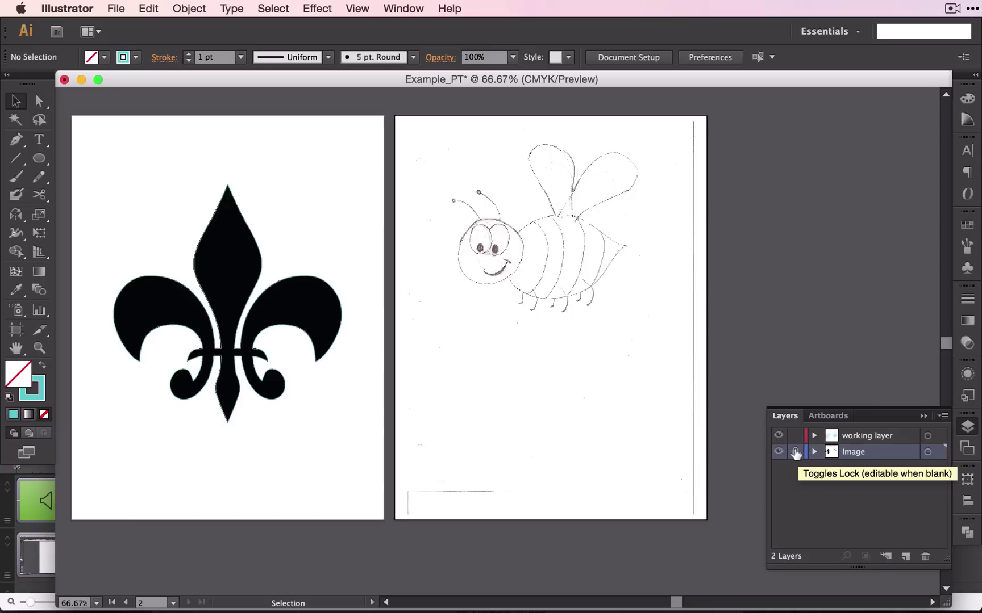
left_click(795, 452)
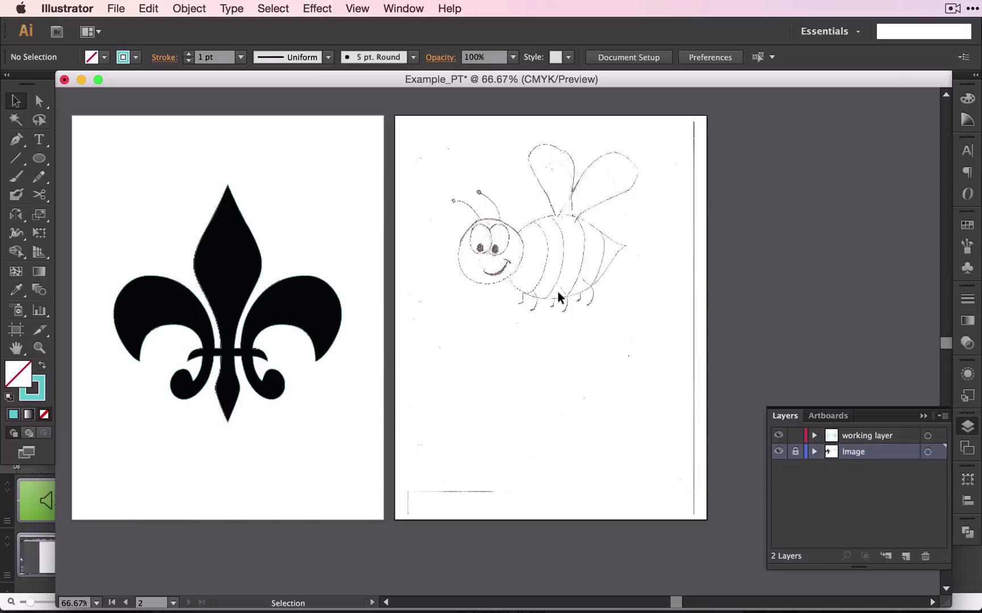
scroll(558, 292, "down", 2)
scroll(557, 292, "up", 2)
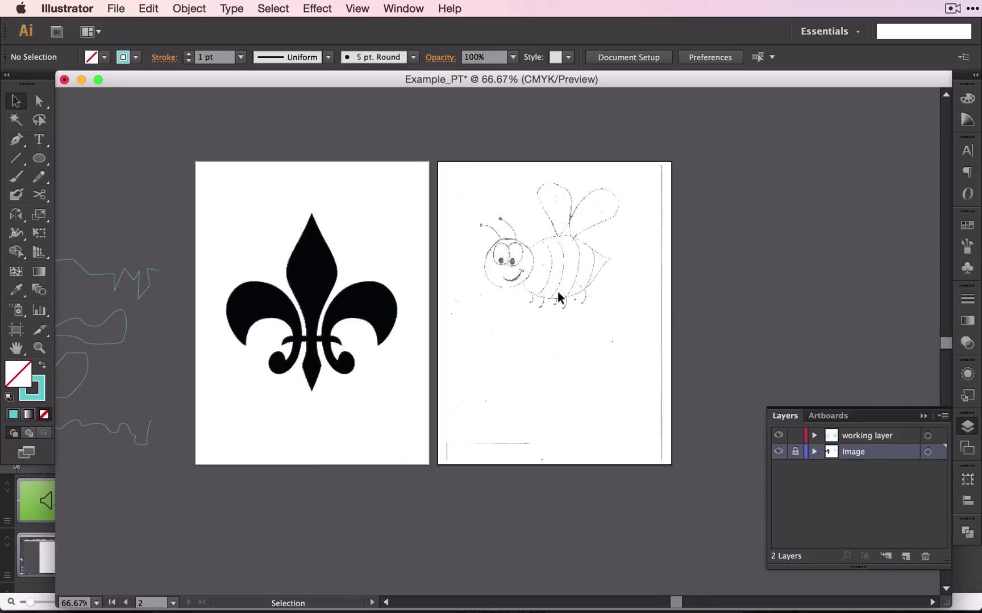
scroll(557, 291, "up", 2)
scroll(557, 292, "up", 5)
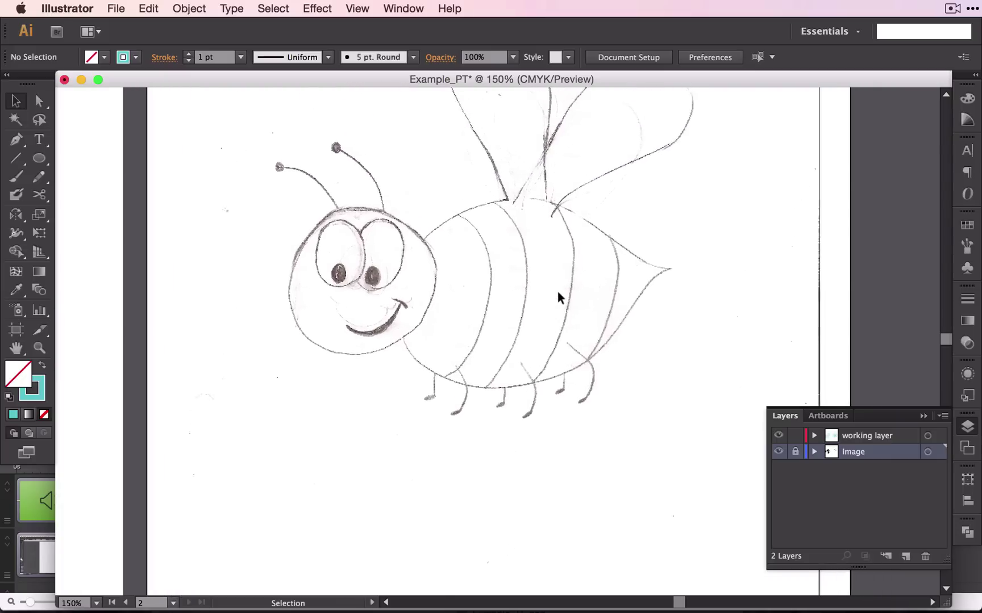
scroll(557, 291, "right", 2)
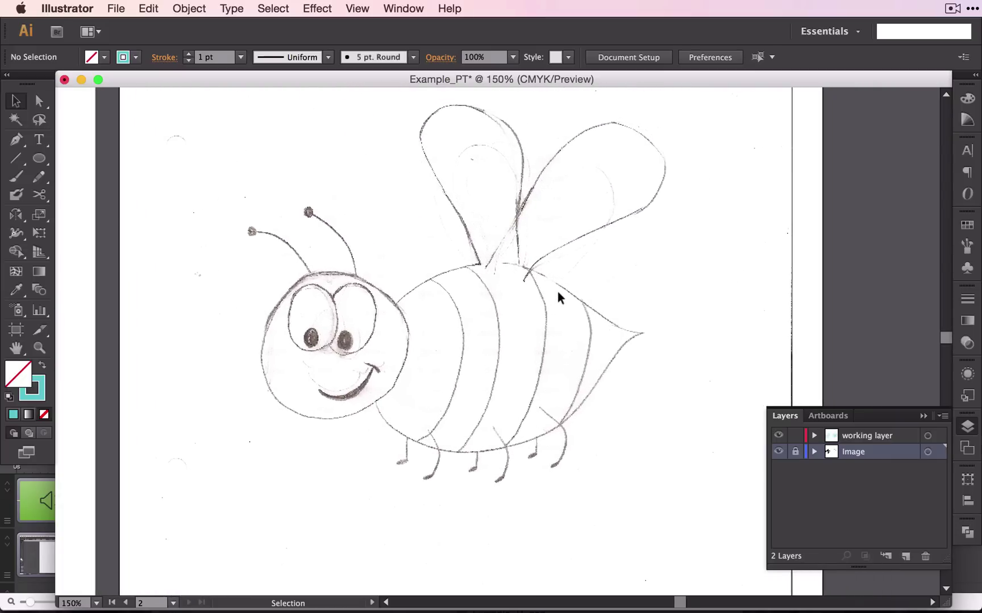
- Choose the Ellipse tool, keep the Image layer locked, and target the working layer
left_click(38, 160)
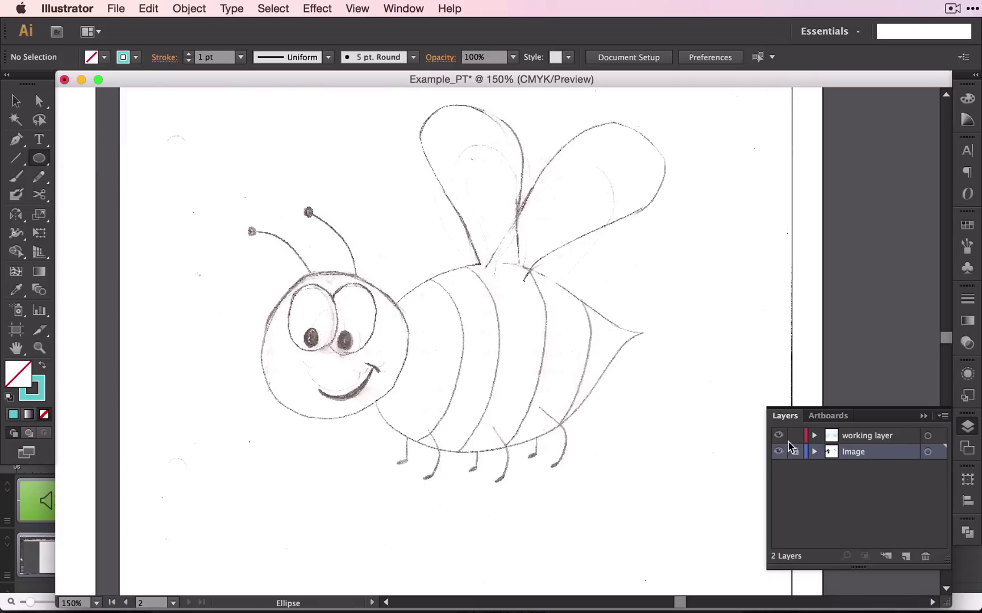
left_click(794, 451)
left_click(868, 439)
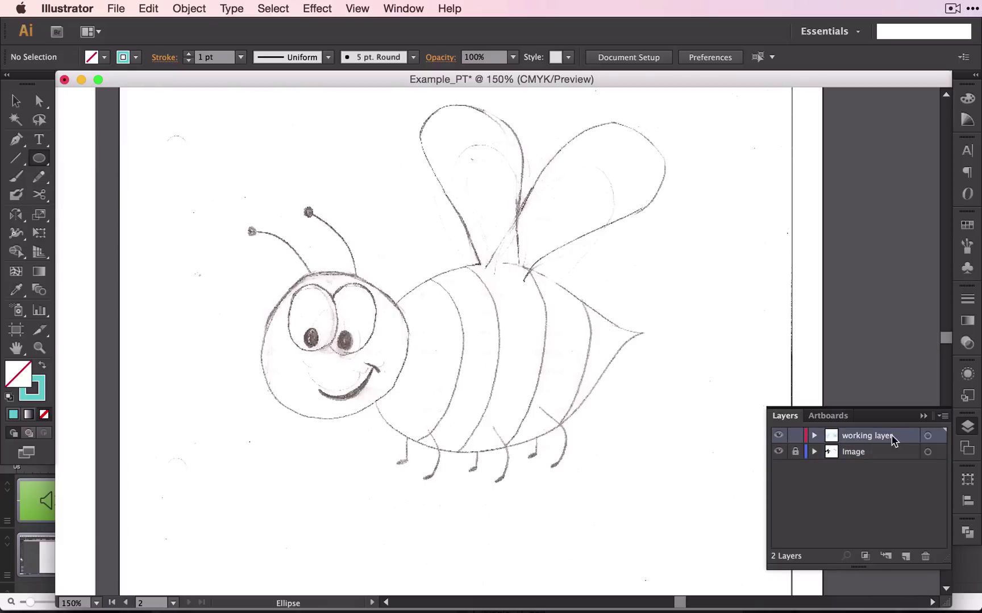
left_click(846, 453)
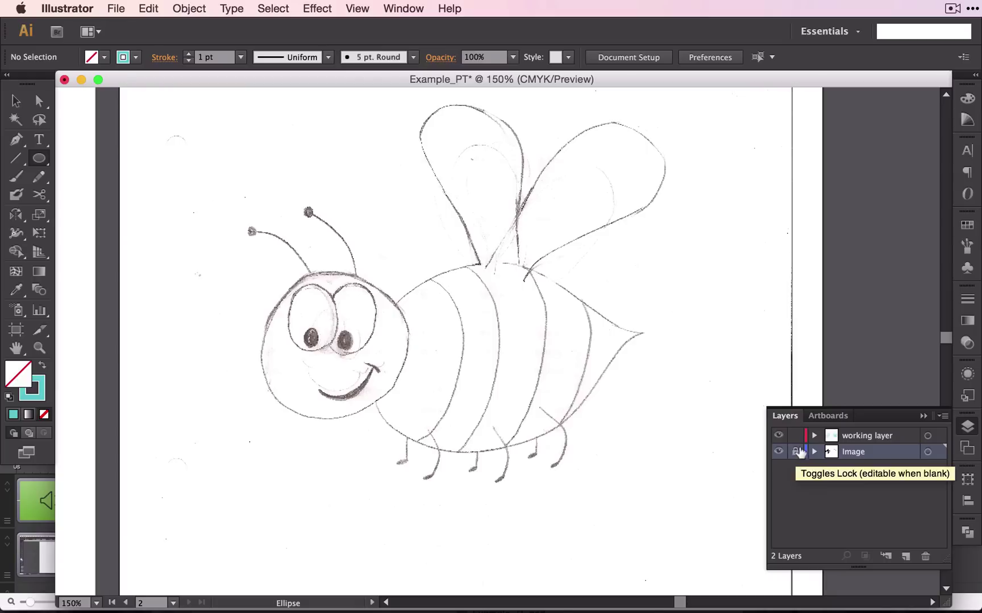
left_click(873, 441)
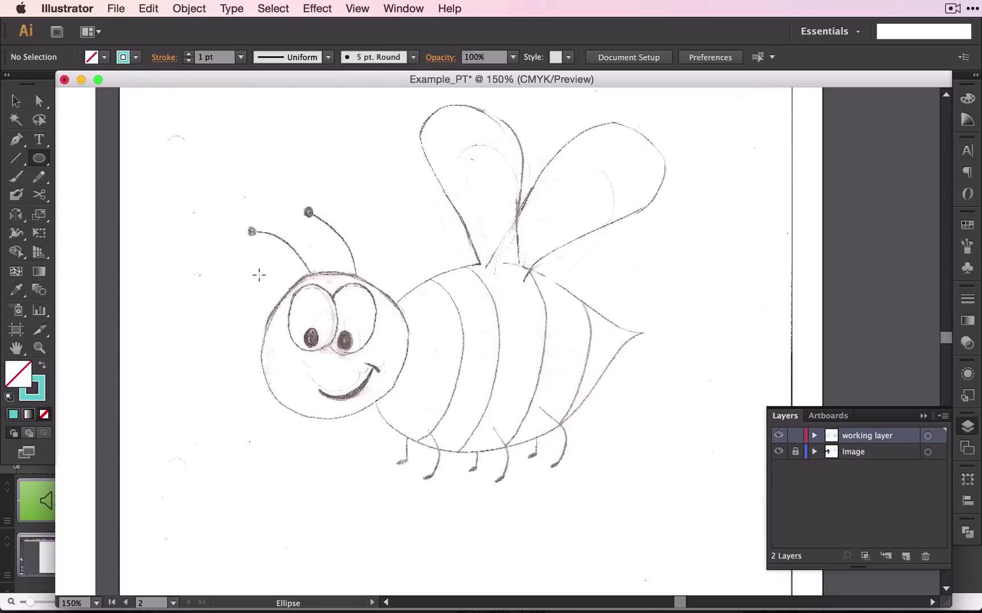
- Draw a Shift-constrained circle around the bee's head and nudge it up to fit
left_click_drag(259, 275, 402, 413)
key("shift")
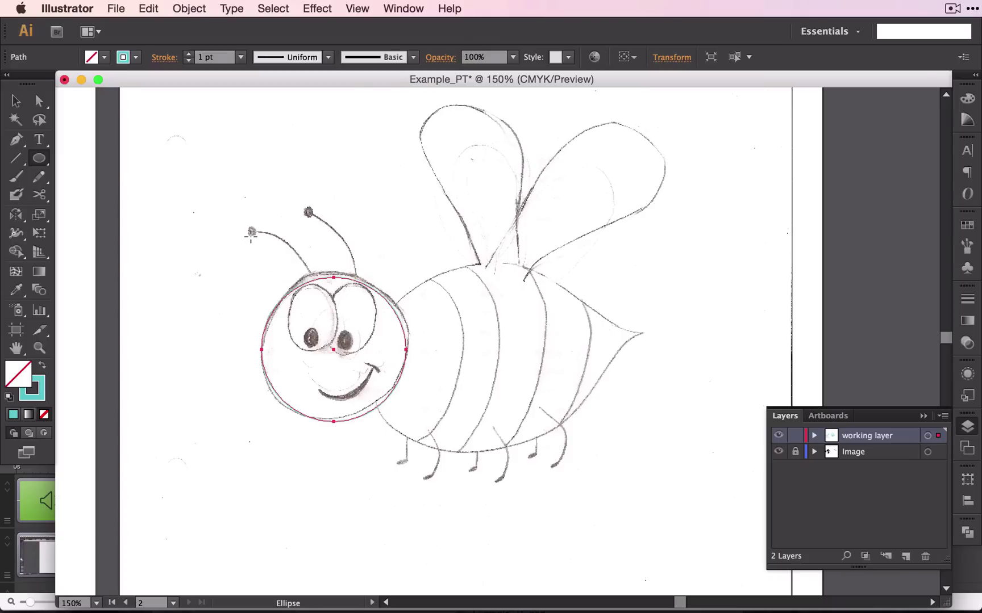
left_click(16, 101)
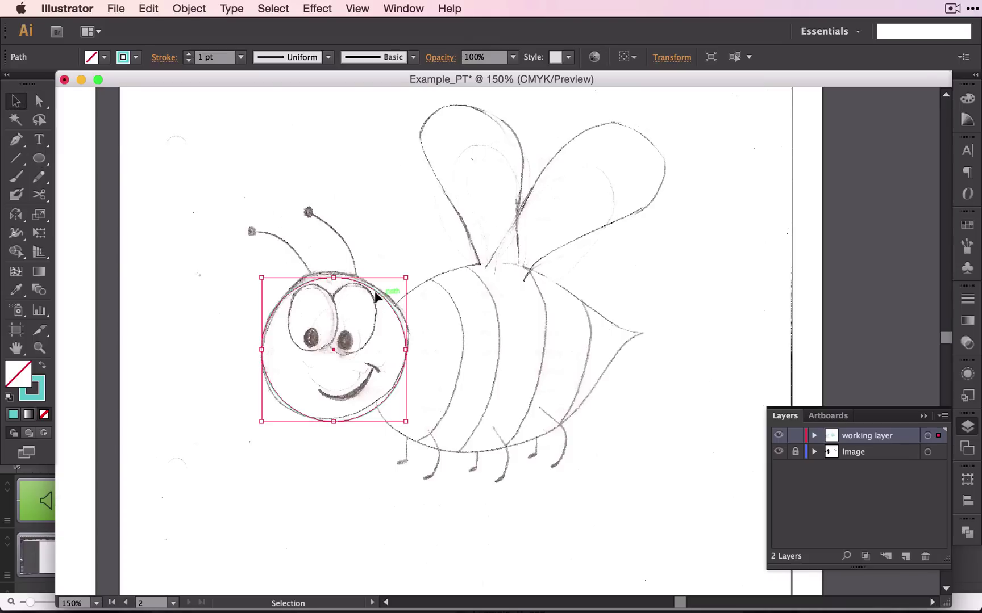
mouse_move(379, 294)
left_mouse_down()
mouse_move(385, 309)
mouse_move(379, 291)
left_mouse_up()
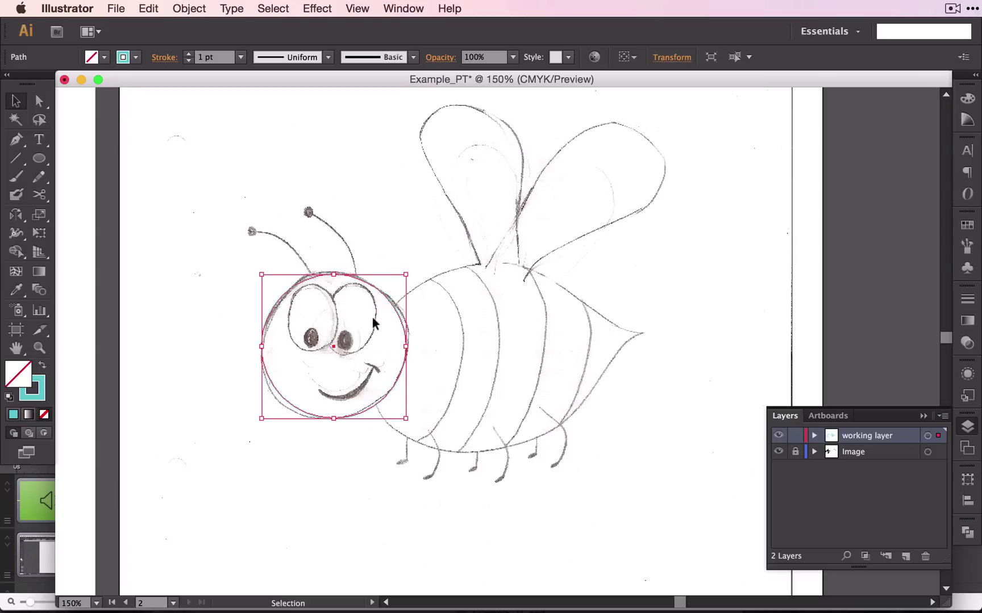
left_click(495, 263)
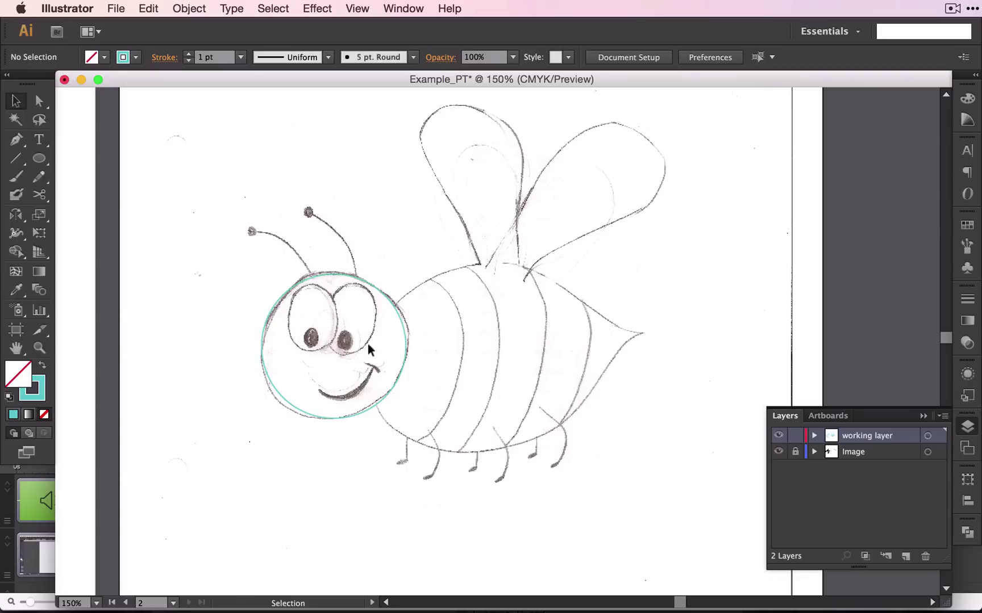
- Draw an ellipse over the bee's striped body, then move and resize it to match
key("super+a")
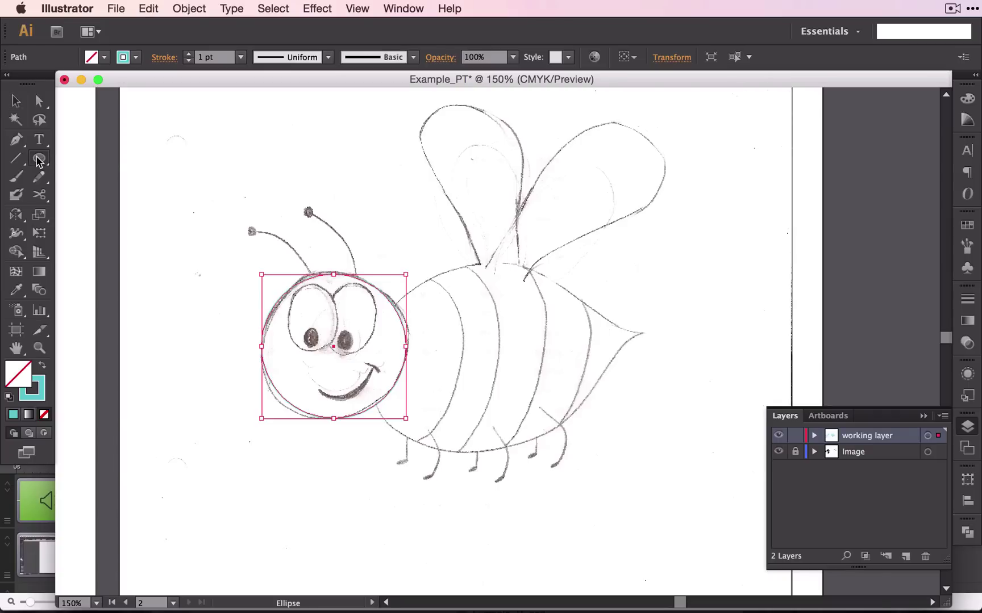
left_click(39, 159)
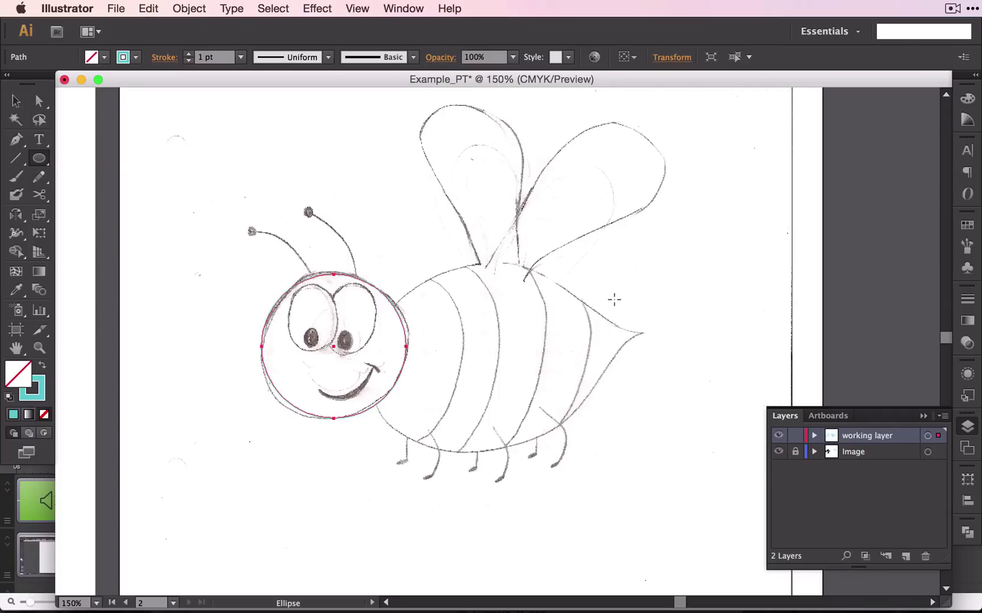
left_click_drag(618, 302, 321, 479)
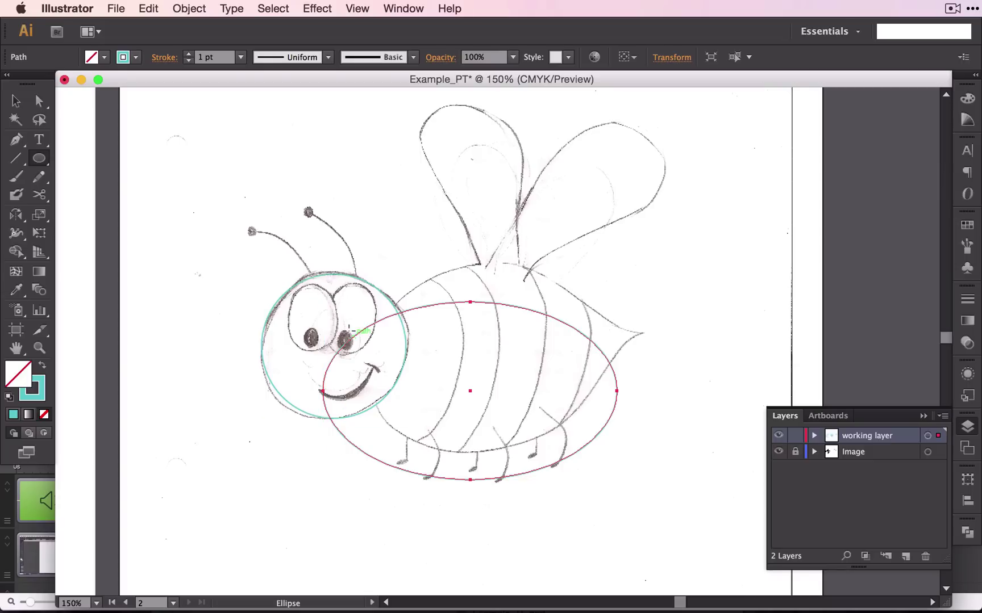
left_click(17, 100)
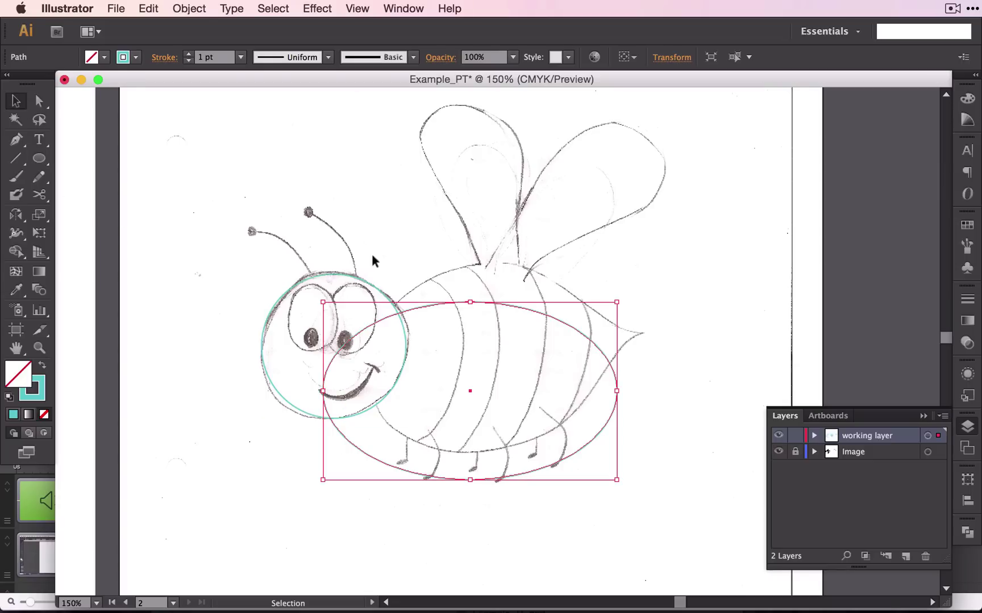
left_click_drag(425, 298, 430, 271)
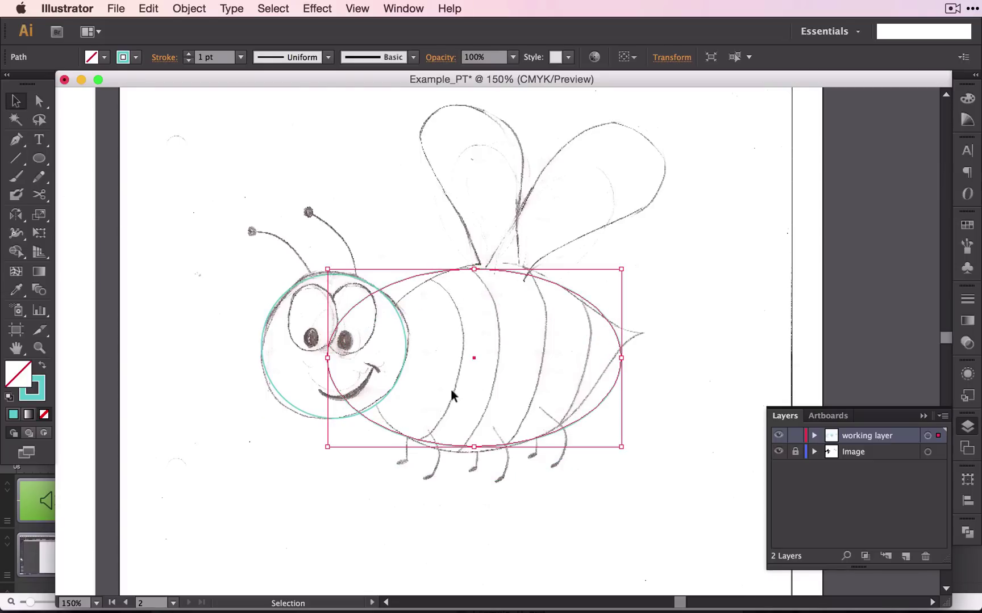
left_click_drag(469, 449, 467, 449)
- Reposition the body's top, left and right anchors to follow the sketched outline
left_click(37, 101)
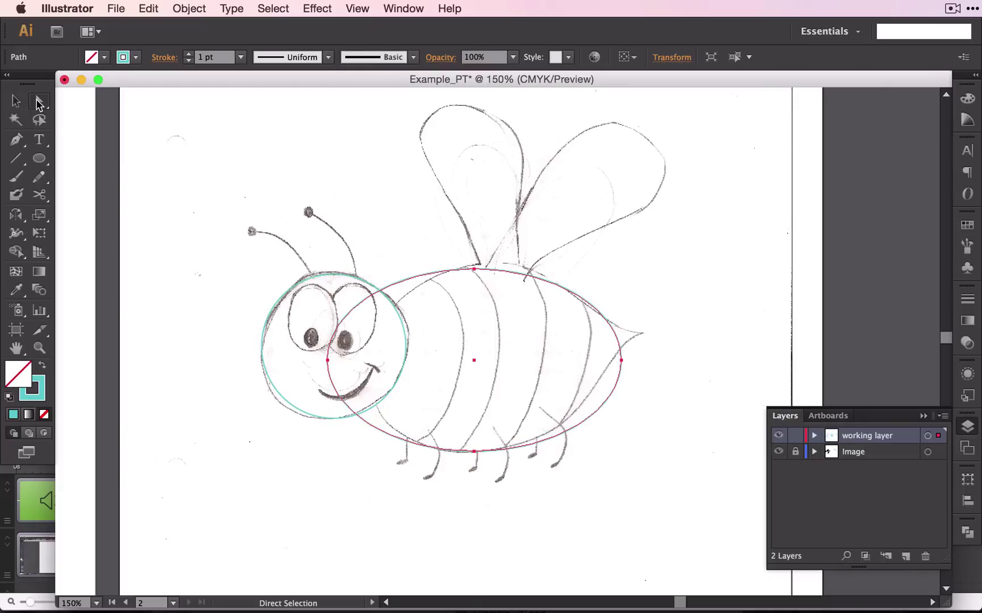
left_click(473, 269)
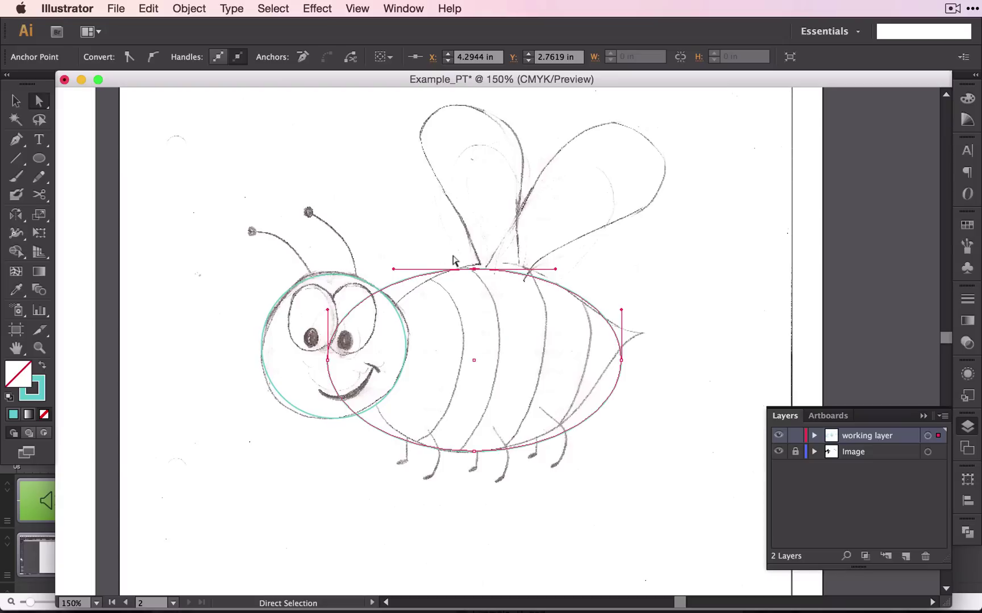
left_click_drag(471, 267, 485, 264)
left_click_drag(324, 355, 370, 369)
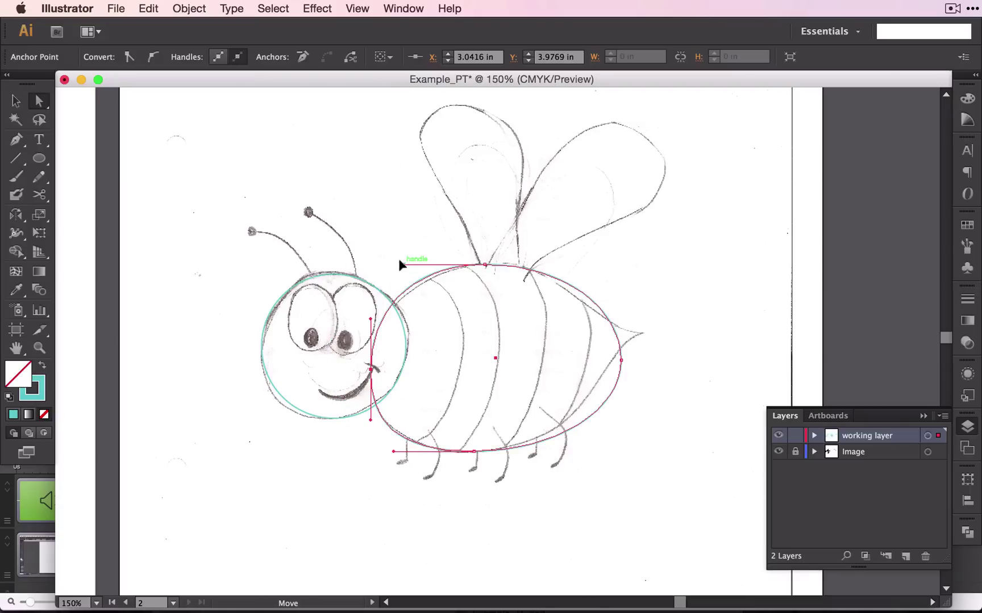
left_click_drag(398, 260, 406, 271)
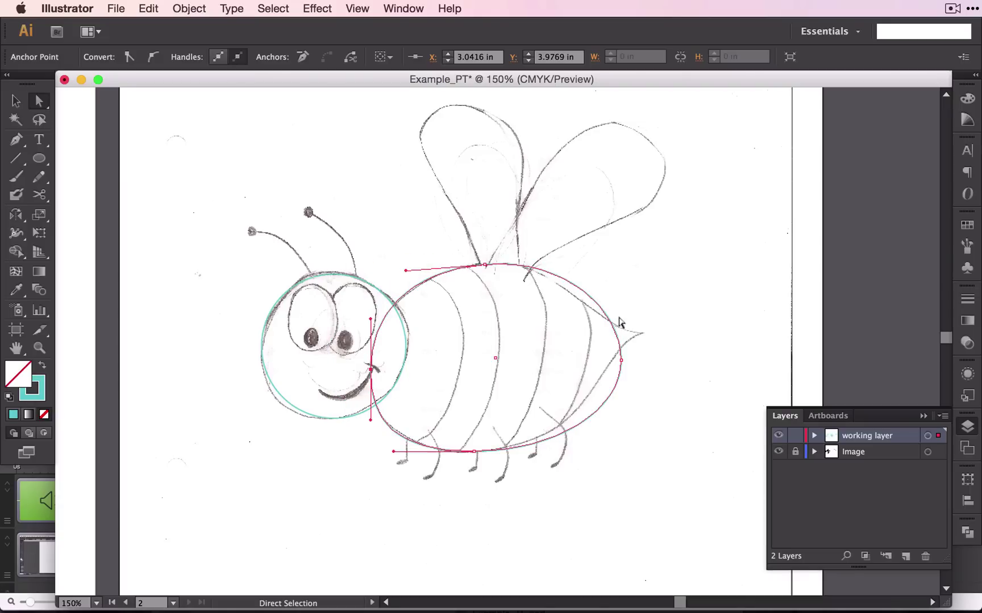
left_click_drag(621, 360, 609, 339)
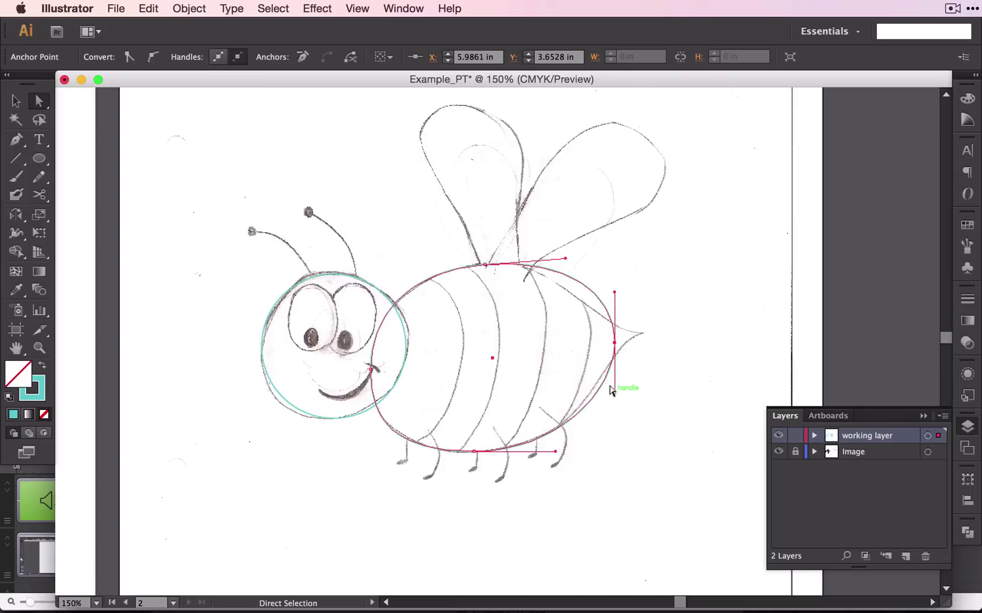
- Break the right anchor's handles and pull it out into a sharp stinger tip
left_click_drag(611, 391, 577, 364)
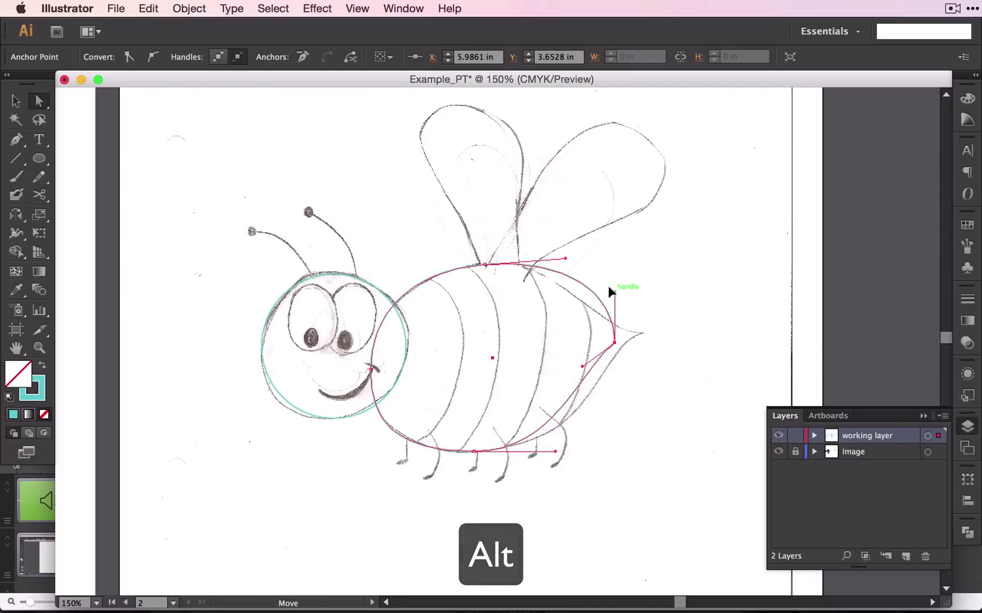
left_click_drag(614, 292, 583, 358)
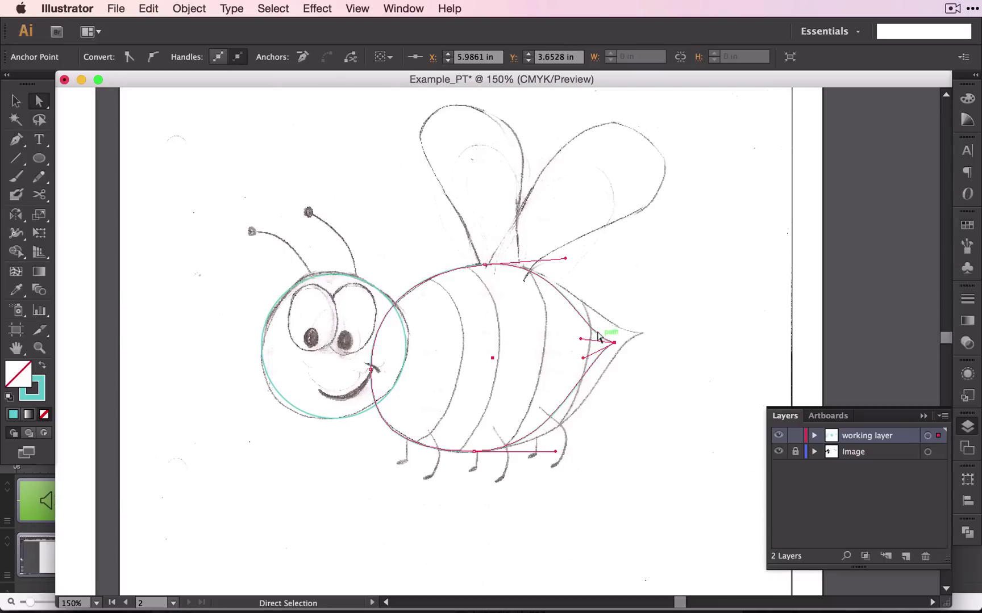
left_click(613, 341)
left_click_drag(606, 338, 640, 335)
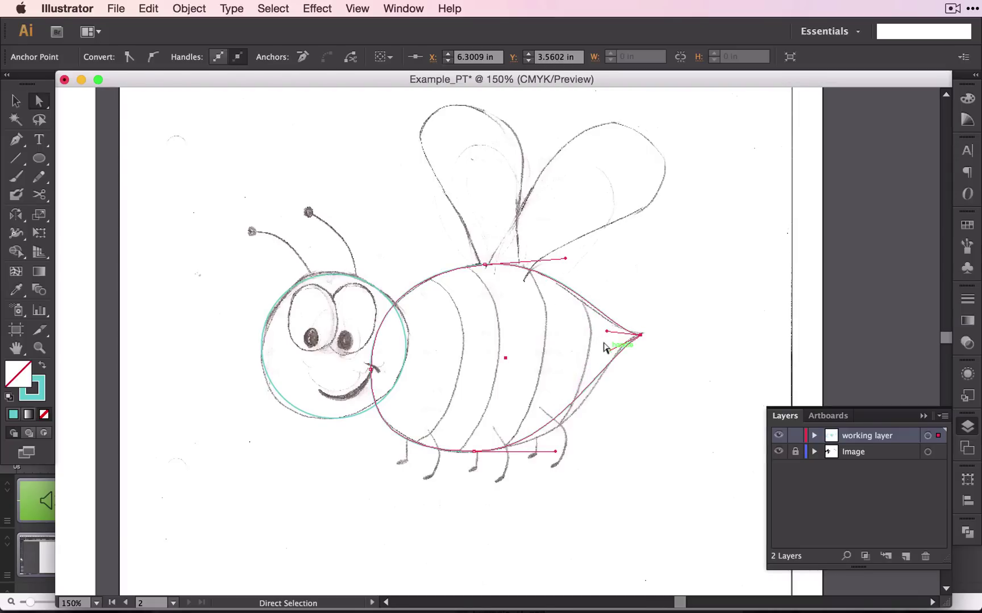
mouse_move(605, 347)
left_mouse_down()
mouse_move(575, 384)
mouse_move(611, 345)
left_mouse_up()
left_click_drag(551, 451, 585, 443)
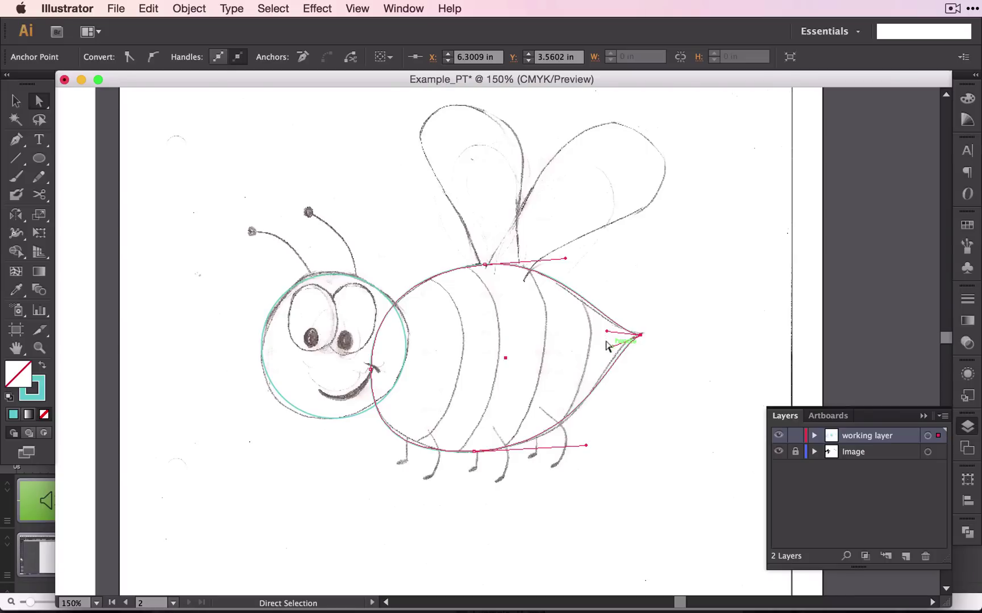
mouse_move(611, 344)
left_mouse_down()
mouse_move(672, 323)
mouse_move(647, 296)
mouse_move(649, 345)
mouse_move(603, 351)
mouse_move(598, 332)
mouse_move(601, 340)
left_mouse_up()
key("shift")
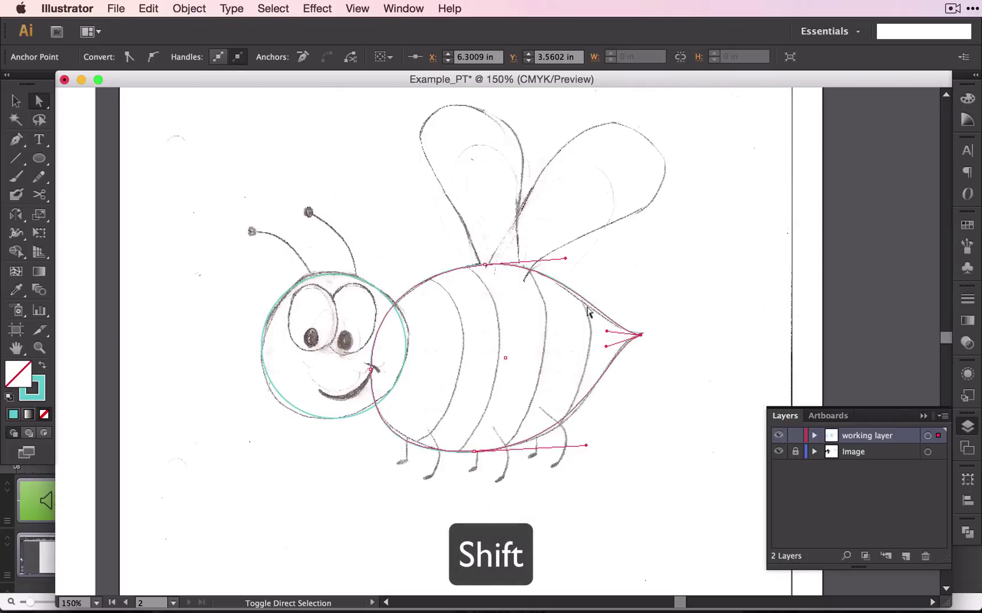
left_click_drag(560, 254, 489, 206)
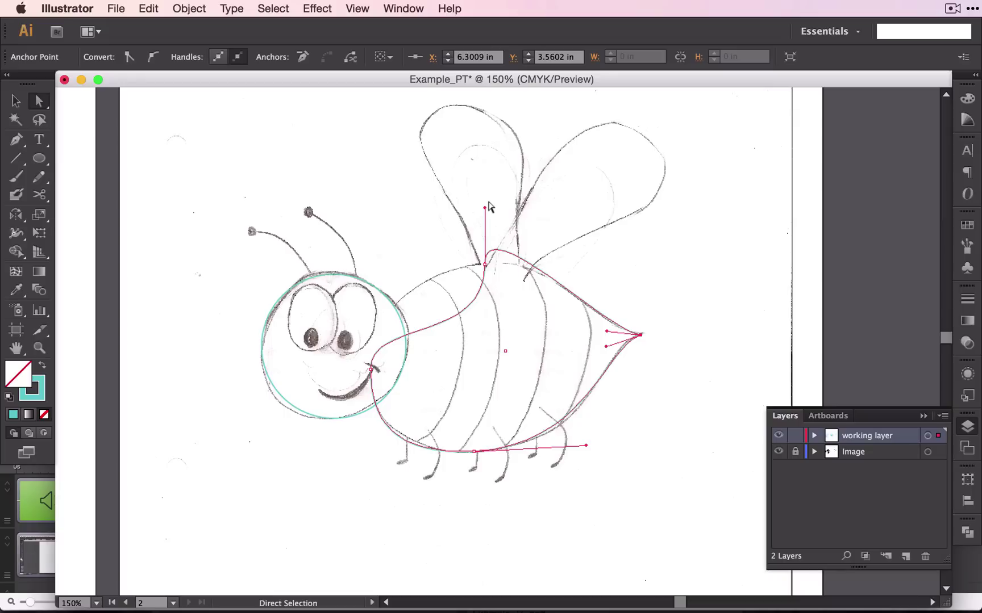
key("cmd+z")
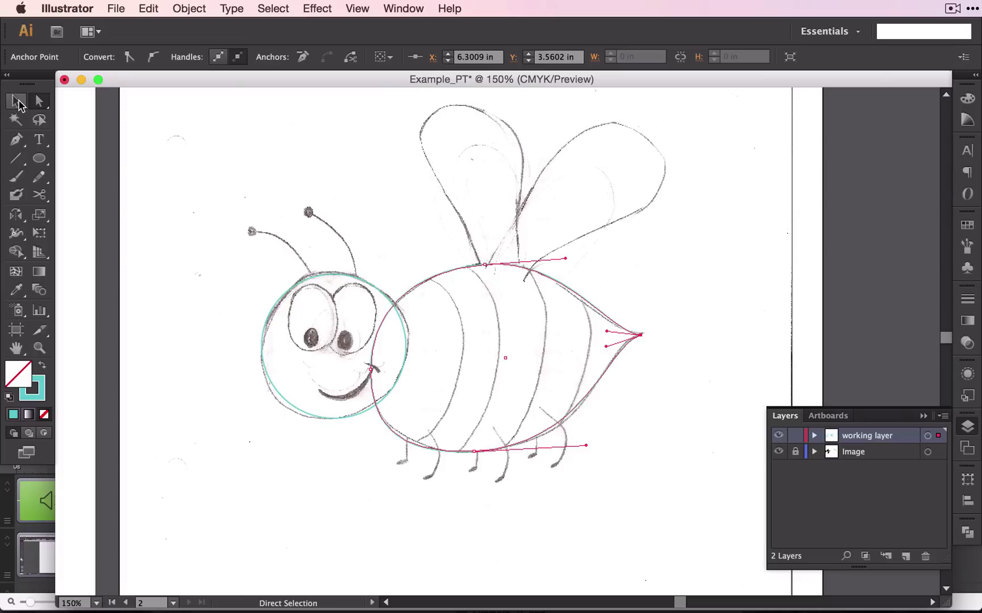
- Switch to the Convert Anchor Point tool from the Pen flyout
left_click_drag(15, 139, 81, 199)
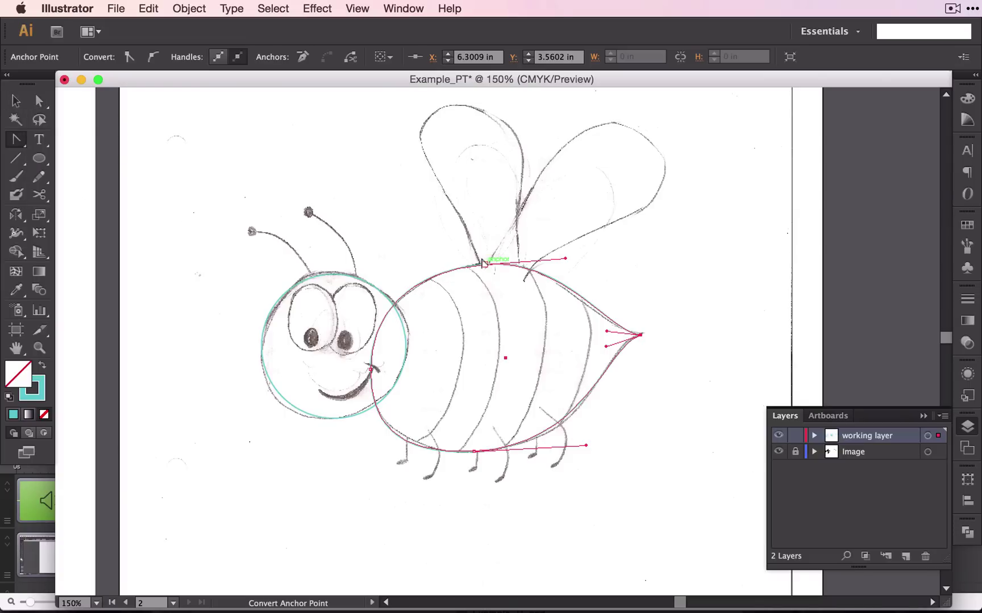